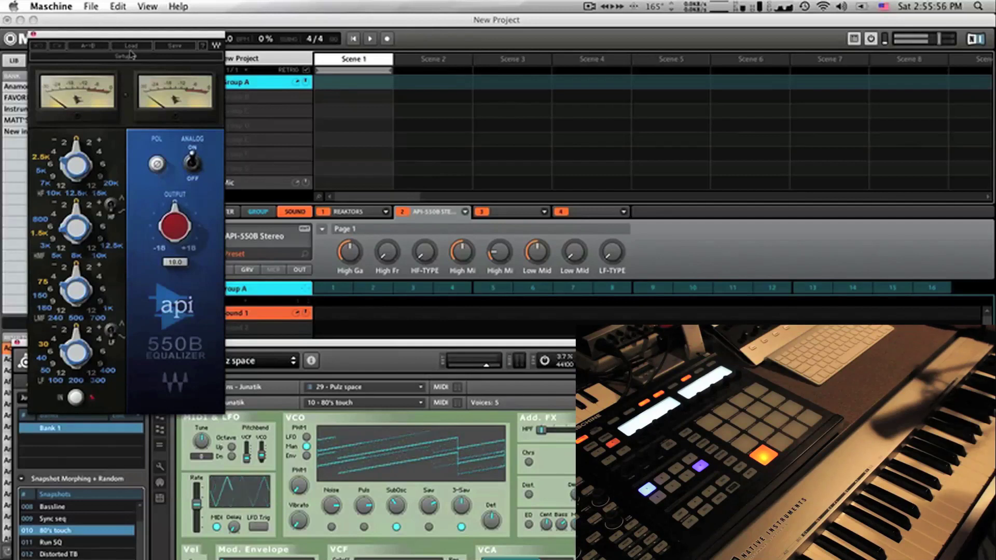
Load the Bass 1 preset from the Bass category into the API-550B EQ
click(131, 48)
mouse_move(174, 97)
click(218, 97)
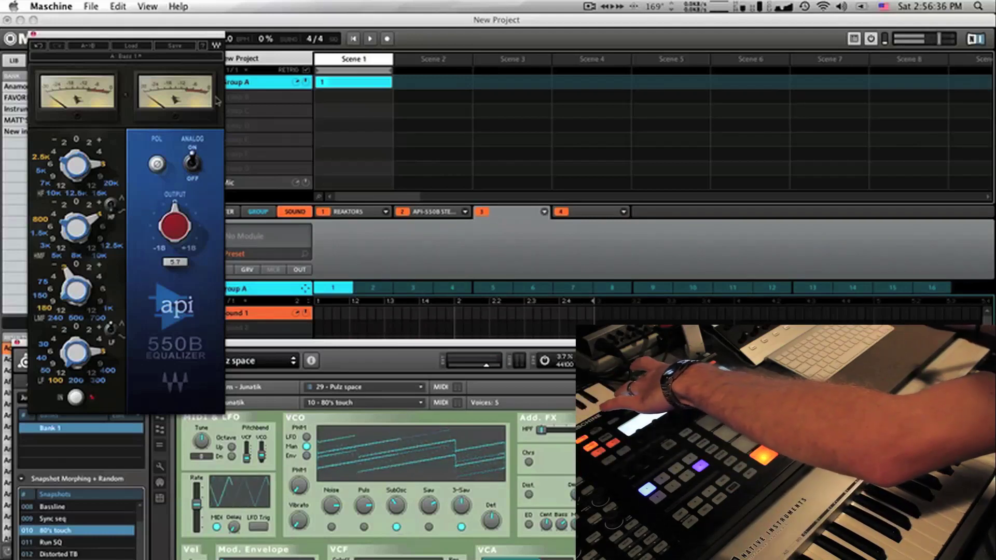
Set H-Delay Stereo to the Classics Sweet Sixteens preset, then select Group B
drag(295, 41, 600, 55)
click(736, 63)
mouse_move(776, 112)
click(869, 252)
drag(363, 52, 427, 55)
click(247, 97)
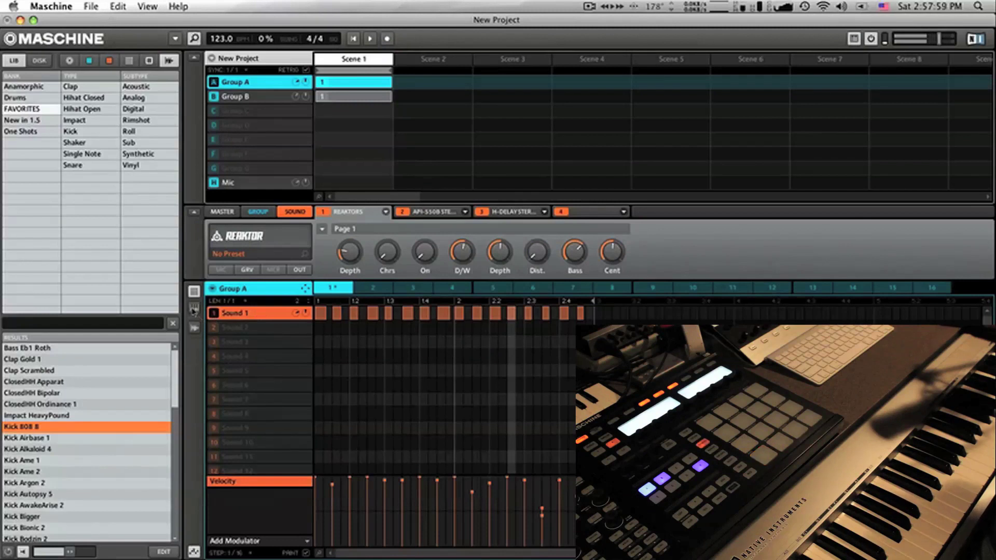
Switch the pattern editor to keyboard view so the bass pattern shows as piano-roll notes
click(193, 309)
Save Sound 1 as a new preset named 'Disco Synth Bass'
double_click(229, 314)
click(247, 327)
click(244, 313)
right_click(247, 314)
click(271, 333)
text(Disc)
text(o Sy)
key(BackSpace)
text(ynth Bass)
key(Return)
Clear the FAVORITES bank filter and search the library for 'disco'
click(33, 111)
text(disco synth)
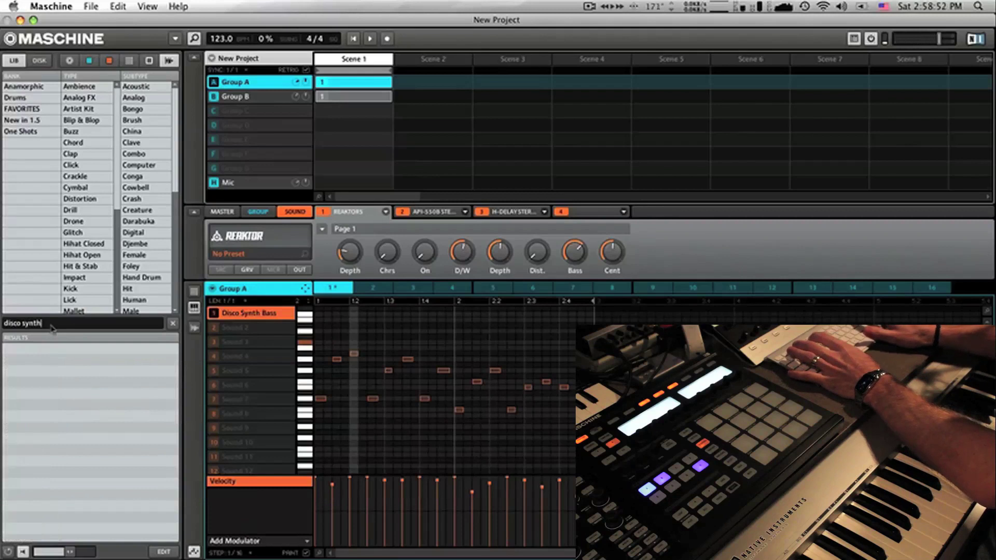
key(BackSpace)
key(BackSpace)
key(BackSpace)
key(BackSpace)
key(BackSpace)
key(BackSpace)
text(sco)
key(BackSpace)
key(BackSpace)
key(BackSpace)
key(BackSpace)
key(BackSpace)
Filter to instrument presets, search 'disco', and tag Disco Synth Bass with the MATT'S bank
click(110, 61)
text(disco)
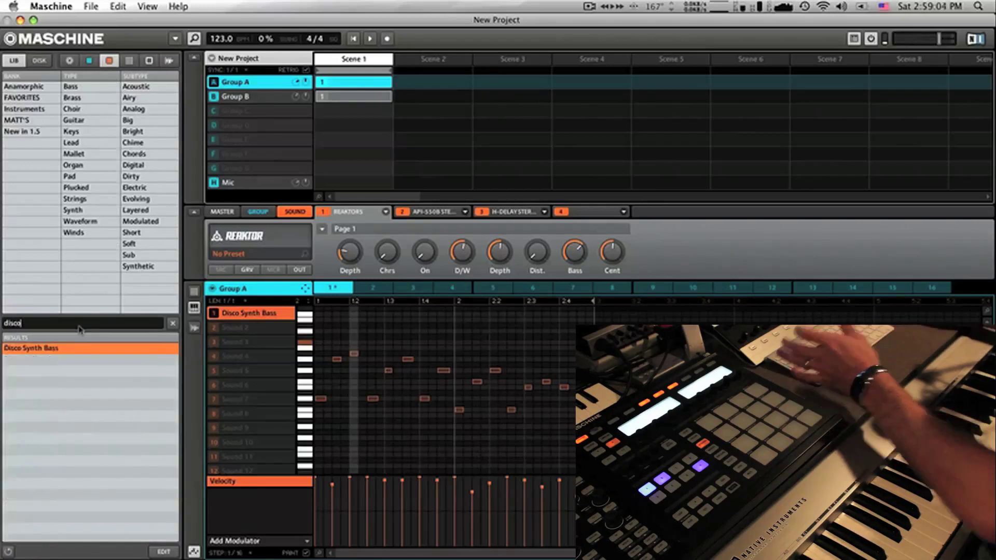
click(165, 552)
click(32, 446)
Add the Synthetic subtype tag to the preset and finish tag editing
scroll(77, 434, down, 4)
scroll(72, 467, down, 6)
scroll(77, 467, up, 8)
scroll(164, 456, down, 6)
scroll(162, 466, down, 5)
click(148, 426)
click(163, 553)
Clear the 'disco' search and load Dr. Dre Lead into Sound 1, showing Massive's parameters
click(173, 323)
click(66, 360)
double_click(67, 360)
click(357, 218)
Load Enjoy Strings into Sound 1 and spread out the Massive, CLA-3A and VEQ3 windows
double_click(32, 371)
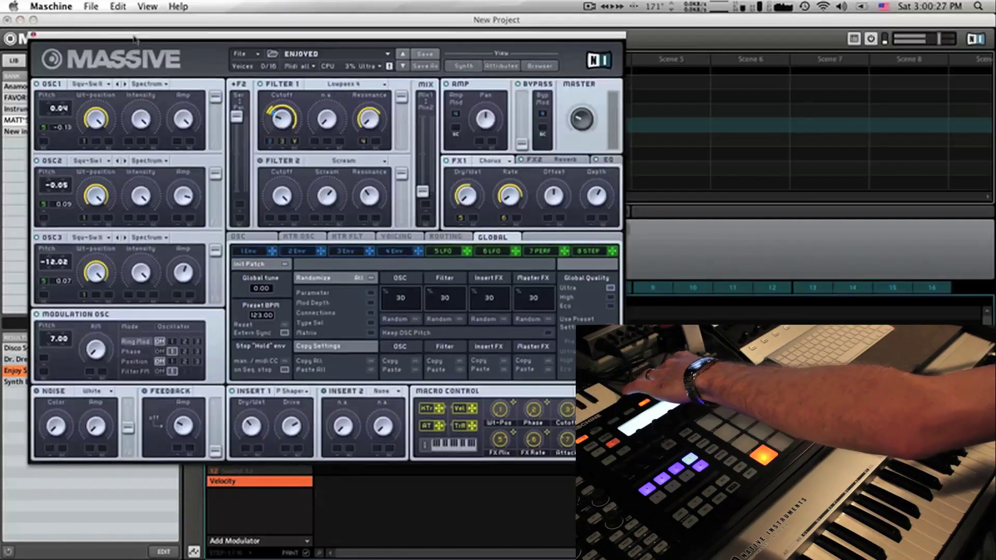
drag(123, 22, 102, 321)
drag(286, 36, 837, 89)
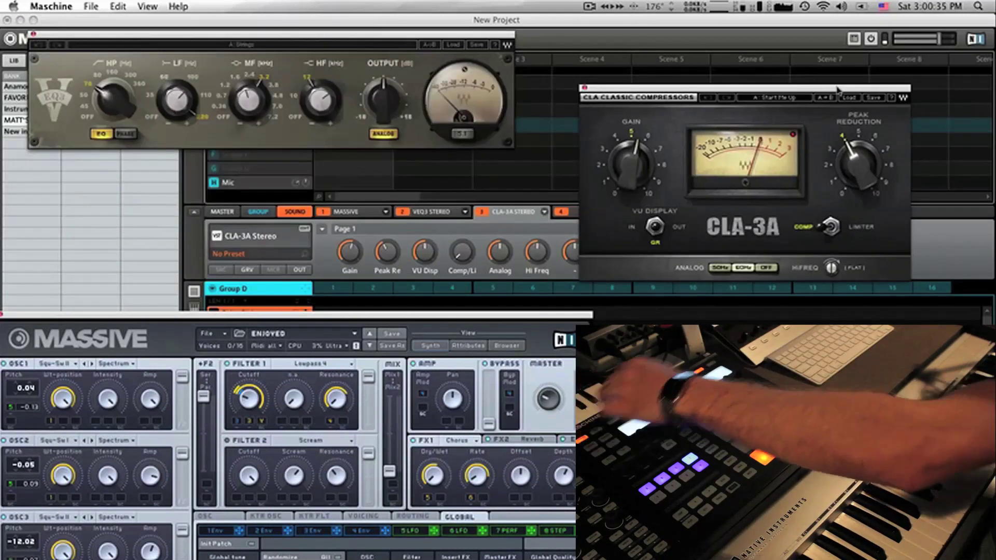
Close the VEQ3 EQ plug-in window
click(32, 35)
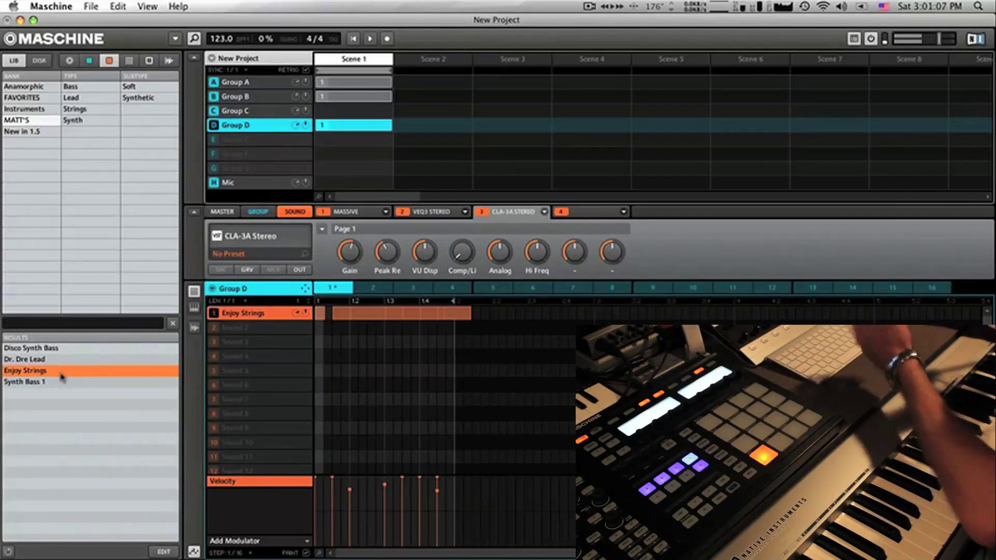